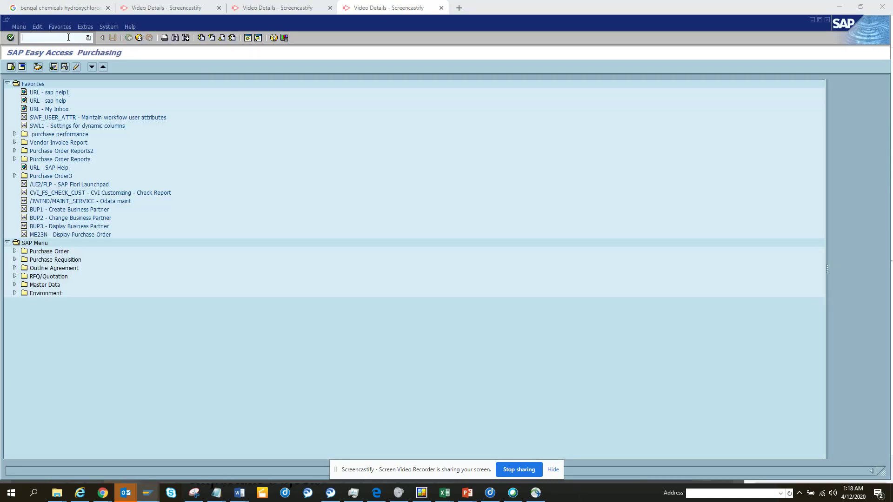
- Launch /nse16 and bring up the selection screen for table EDIDS
{"action": "type", "text": "/nse16"}
{"action": "key", "text": "Return"}
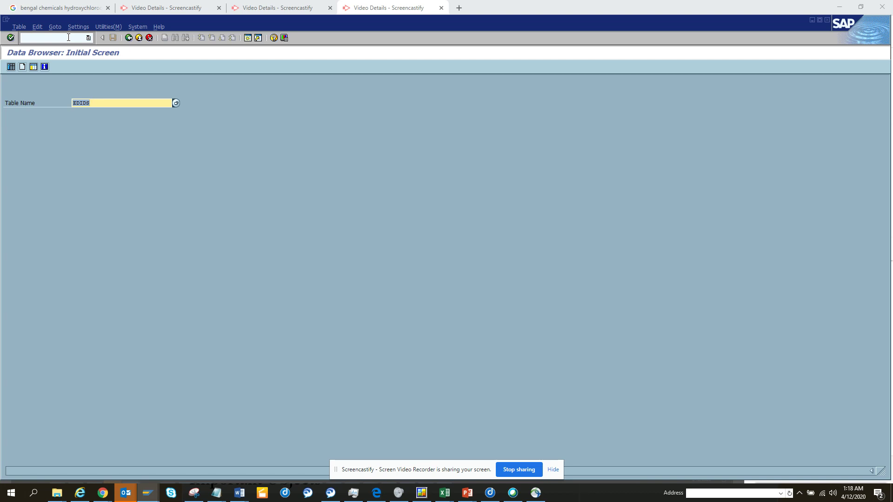
{"action": "key", "text": "Return"}
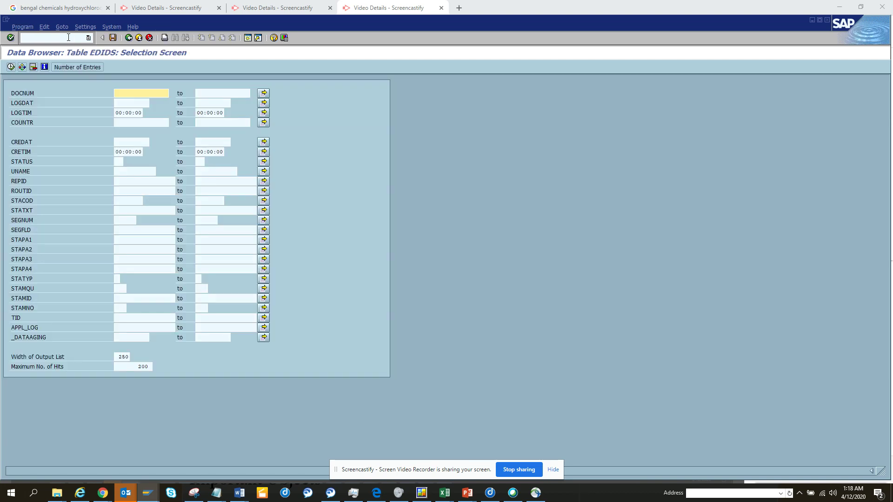
- Filter EDIDS by CREDAT from 04/11/2020 to 04/12/2020 and execute, listing 11 entries
{"action": "left_click", "coordinate": [148, 142]}
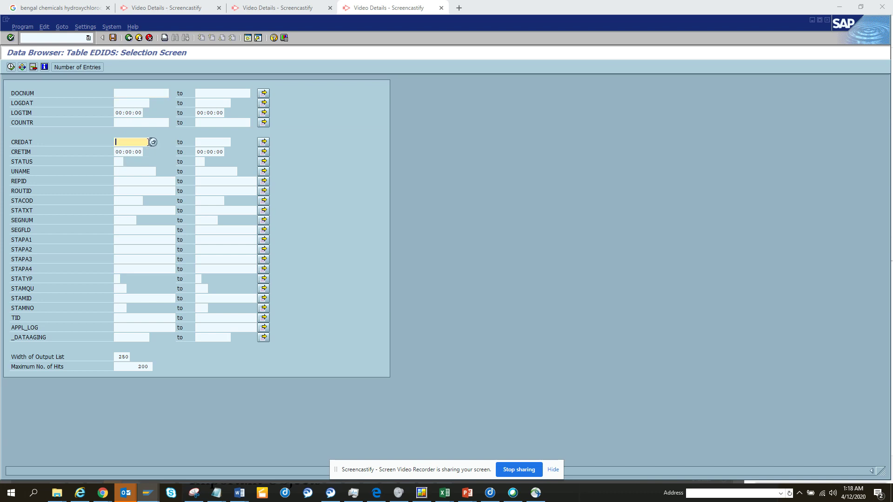
{"action": "left_click", "coordinate": [148, 142]}
{"action": "left_click", "coordinate": [139, 149]}
{"action": "left_click", "coordinate": [217, 145]}
{"action": "left_click", "coordinate": [216, 145]}
{"action": "left_click", "coordinate": [217, 150]}
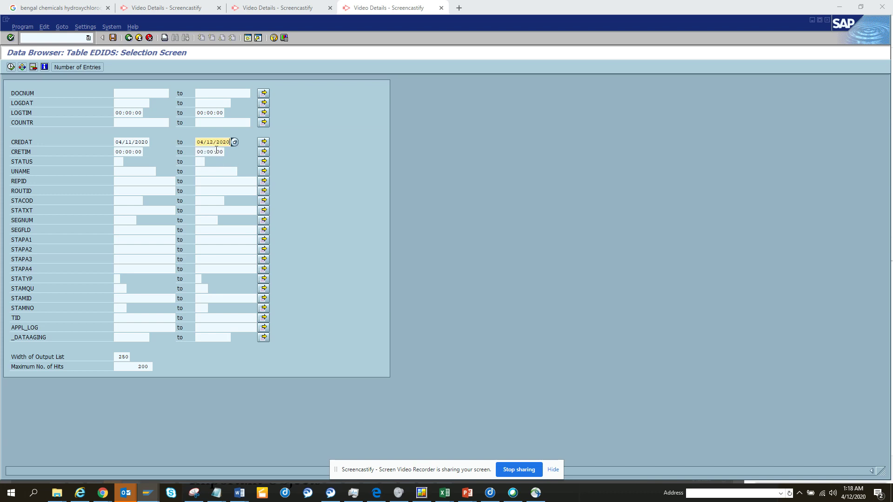
{"action": "left_click", "coordinate": [13, 68]}
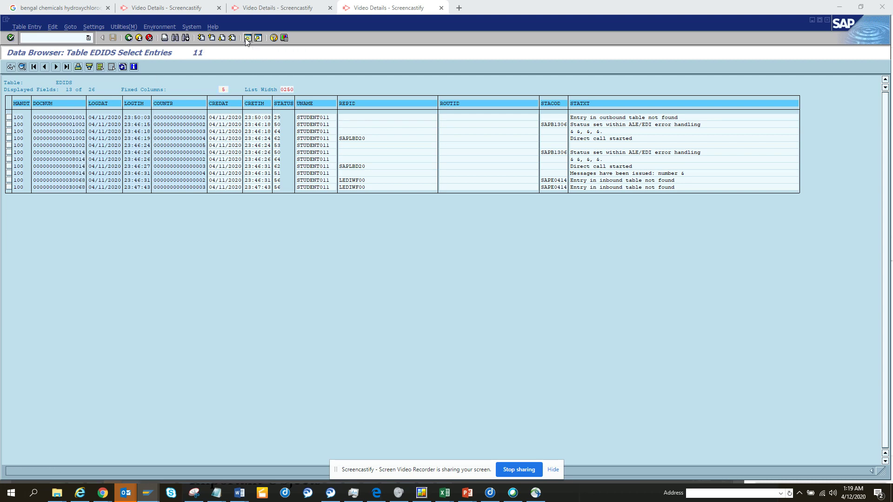
- Go to SE11 and start a where-used list for database table EDIDS
{"action": "key", "text": "ctrl+n"}
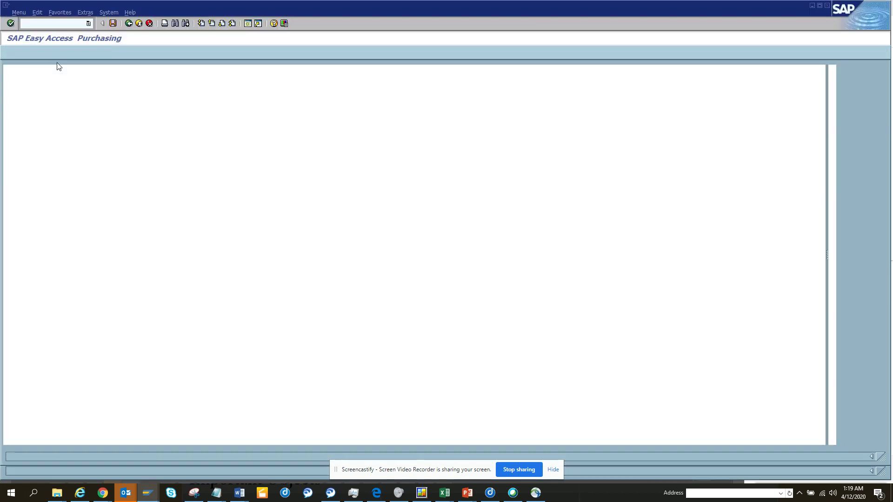
{"action": "type", "text": "se"}
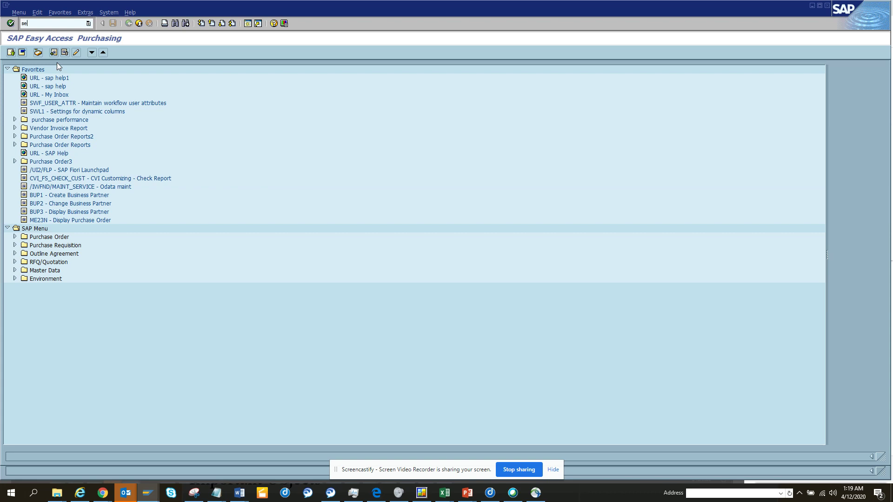
{"action": "type", "text": "11"}
{"action": "key", "text": "Return"}
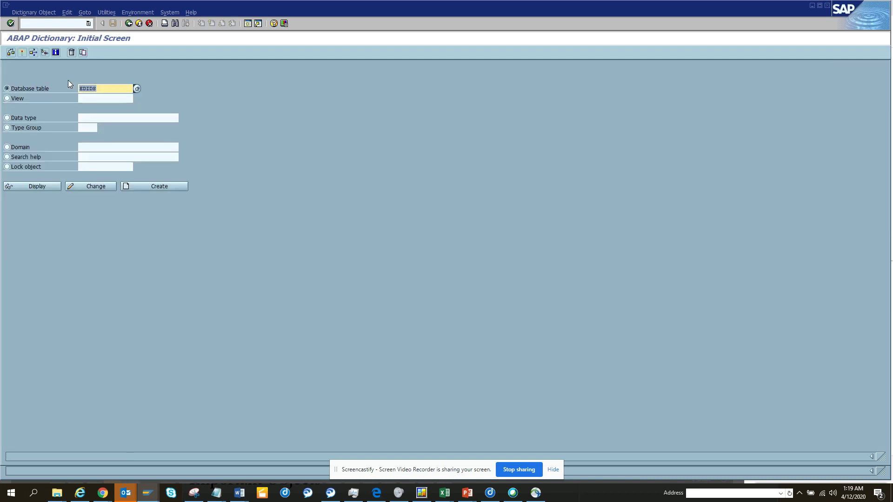
{"action": "left_click", "coordinate": [106, 88]}
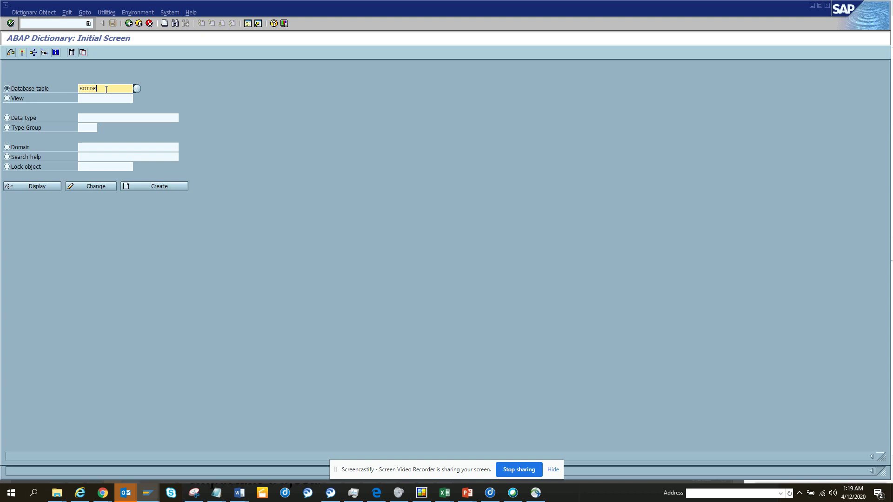
{"action": "left_click", "coordinate": [34, 53]}
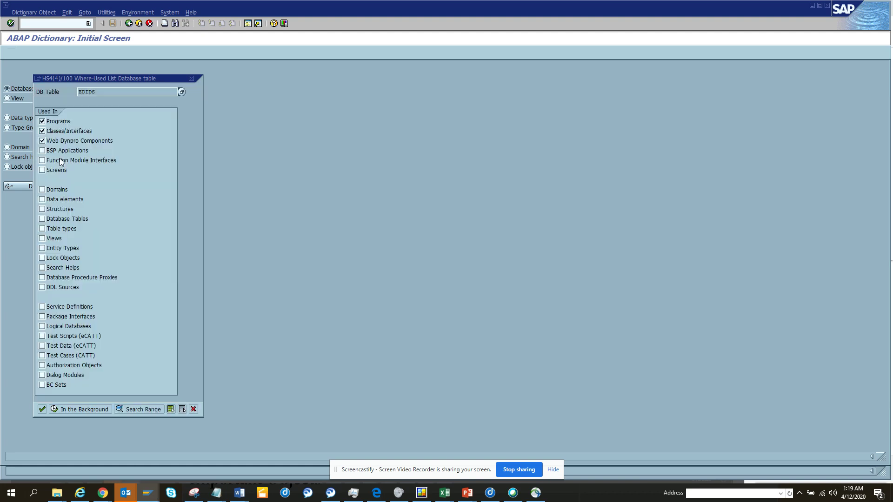
- Exclude Web Dynpro and Classes/Interfaces, include Views, and confirm the search for 278 hits
{"action": "left_click", "coordinate": [55, 140]}
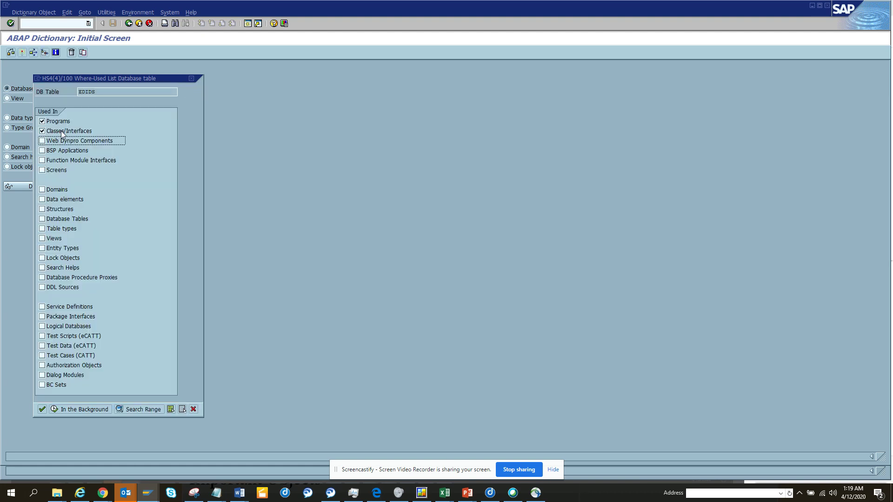
{"action": "left_click", "coordinate": [63, 132]}
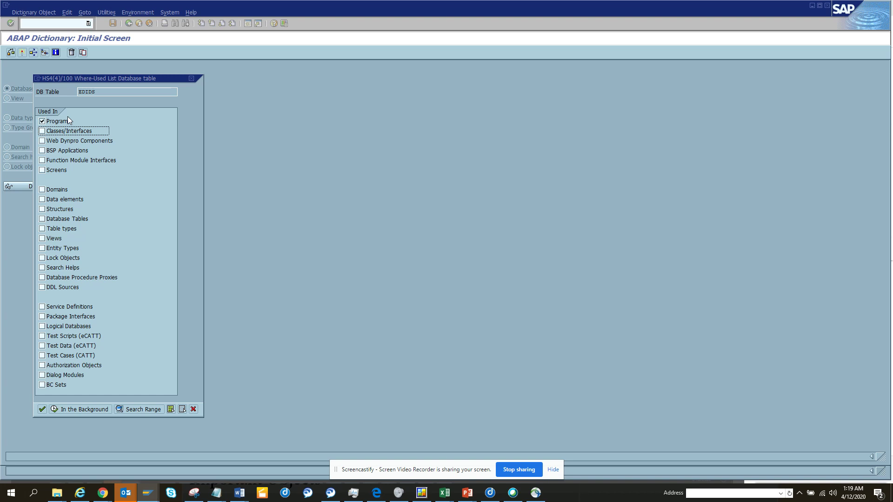
{"action": "left_click", "coordinate": [55, 239]}
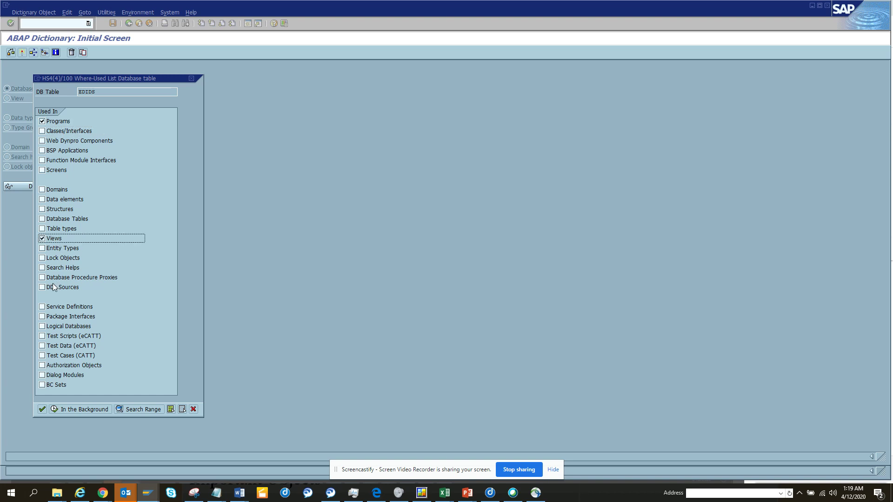
{"action": "left_click", "coordinate": [42, 410]}
{"action": "left_click", "coordinate": [123, 160]}
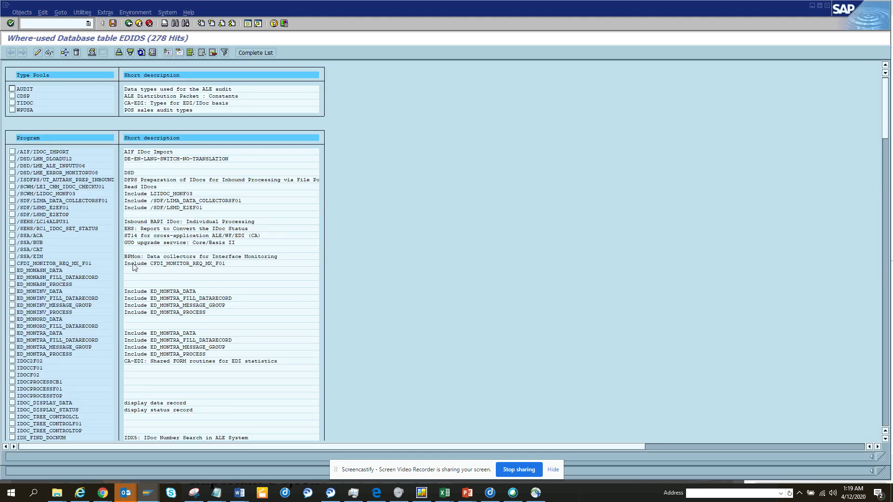
- Scroll through the EDIDS where-used hits to the bottom, then go back to SE11
{"action": "left_click", "coordinate": [74, 403]}
{"action": "scroll", "coordinate": [372, 356], "scroll_direction": "down", "scroll_amount": 15}
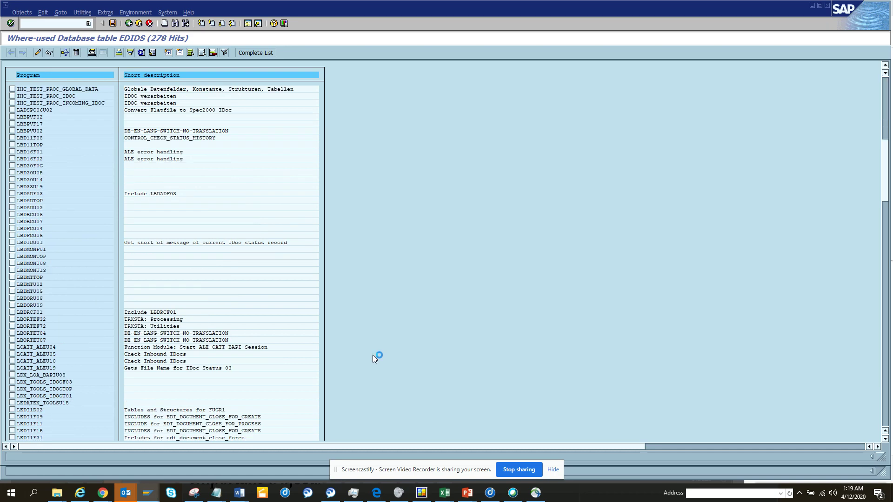
{"action": "scroll", "coordinate": [373, 355], "scroll_direction": "down", "scroll_amount": 5}
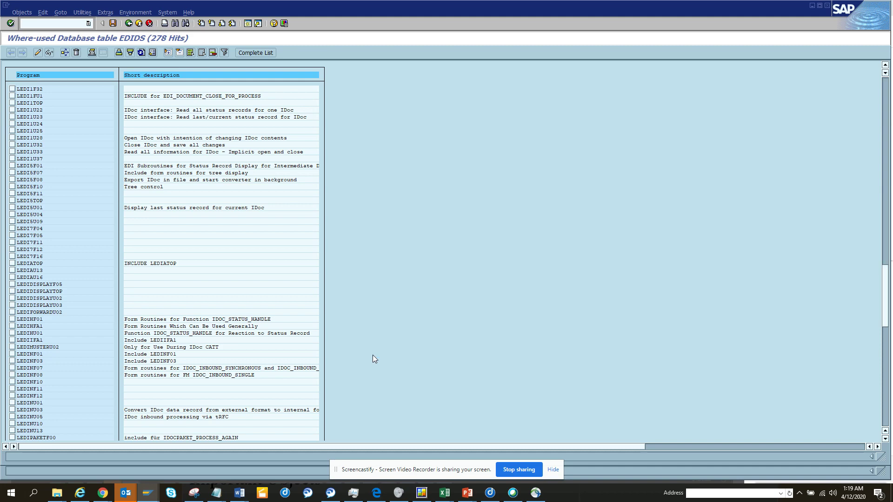
{"action": "scroll", "coordinate": [372, 355], "scroll_direction": "down", "scroll_amount": 10}
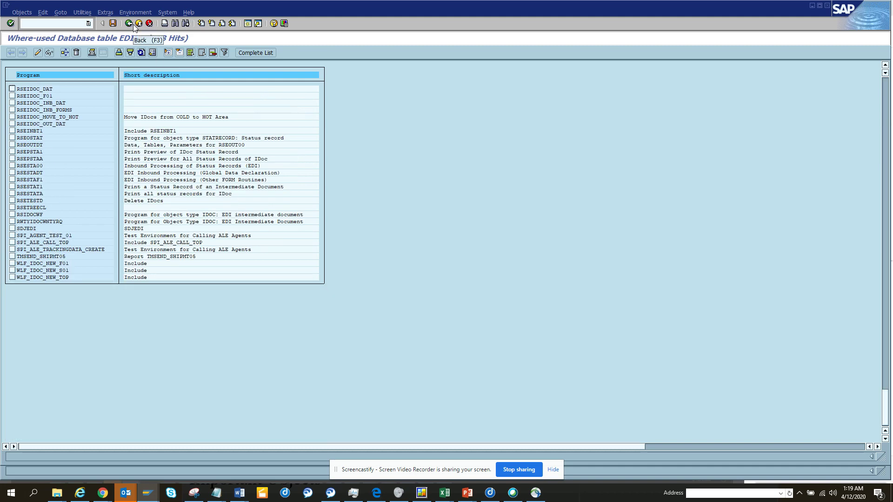
{"action": "left_click", "coordinate": [132, 24]}
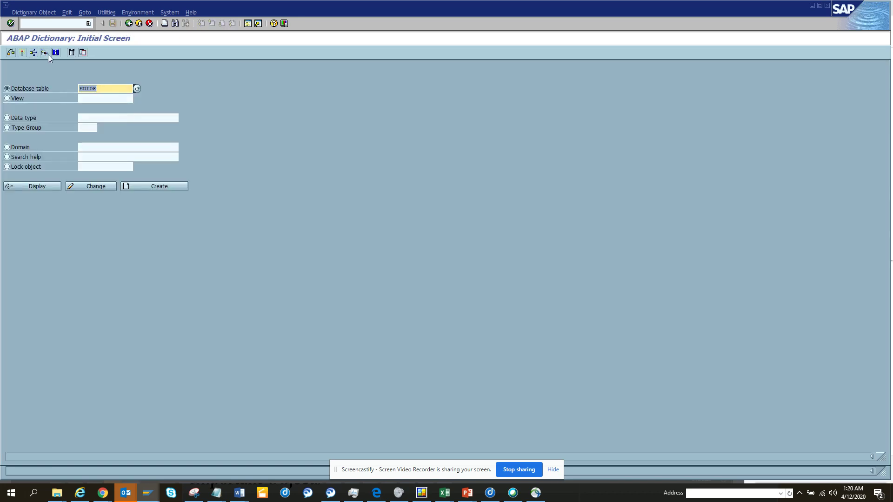
- Rerun the EDIDS where-used search for Views only, finding none, and return to Easy Access
{"action": "left_click", "coordinate": [70, 127]}
{"action": "key", "text": "ctrl+shift+F3"}
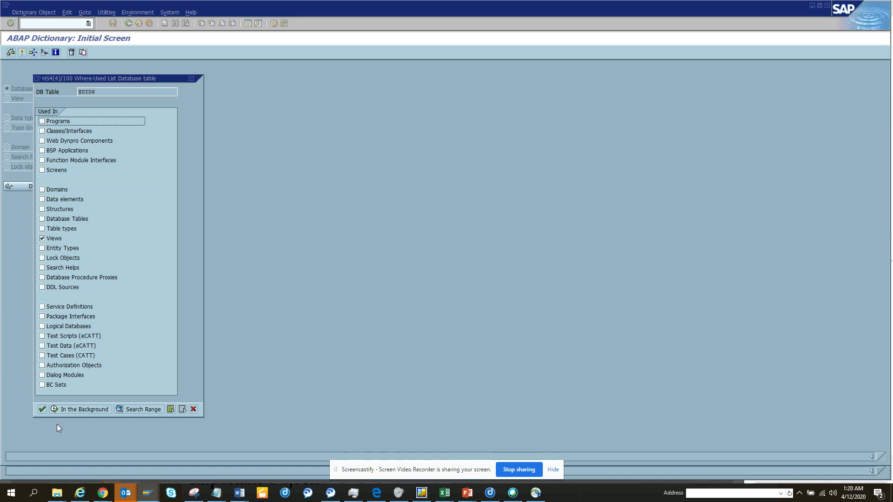
{"action": "left_click", "coordinate": [42, 409]}
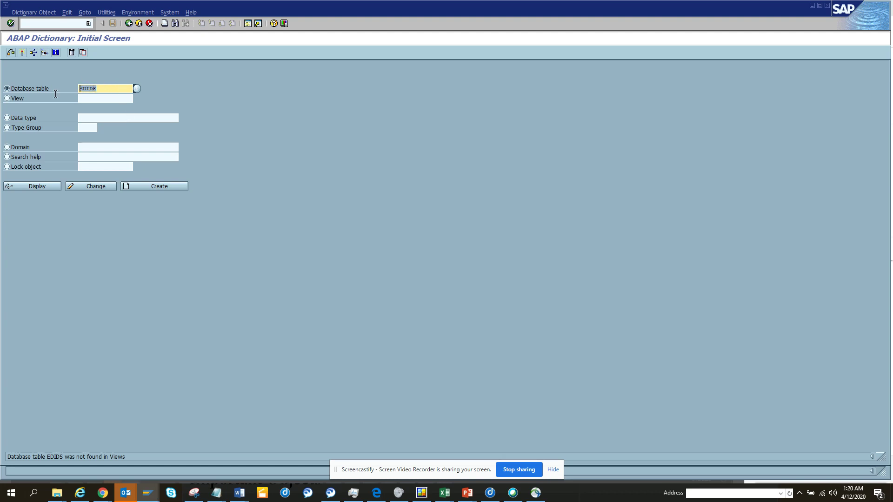
{"action": "left_click", "coordinate": [129, 23]}
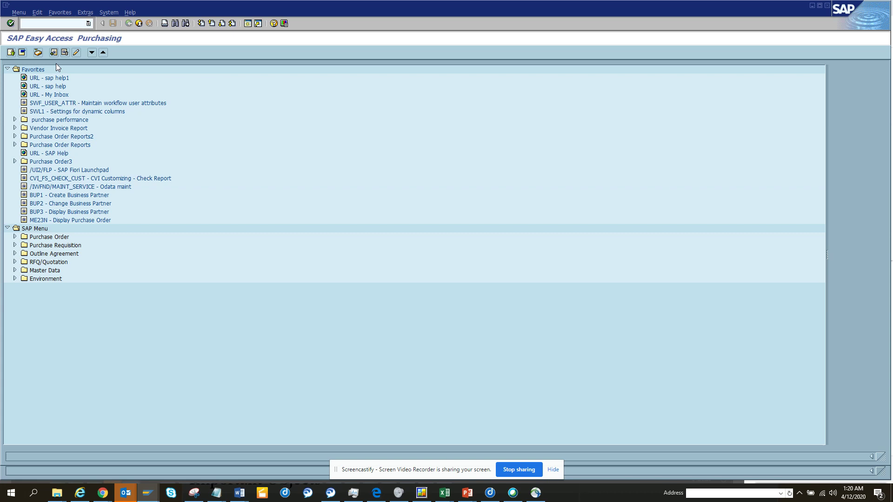
- Via SQ01, run the ZGET_CDS_ODATA QuickView for EDIDS, which selects no data, and go back
{"action": "left_click", "coordinate": [57, 26]}
{"action": "type", "text": "sqvi"}
{"action": "key", "text": "Return"}
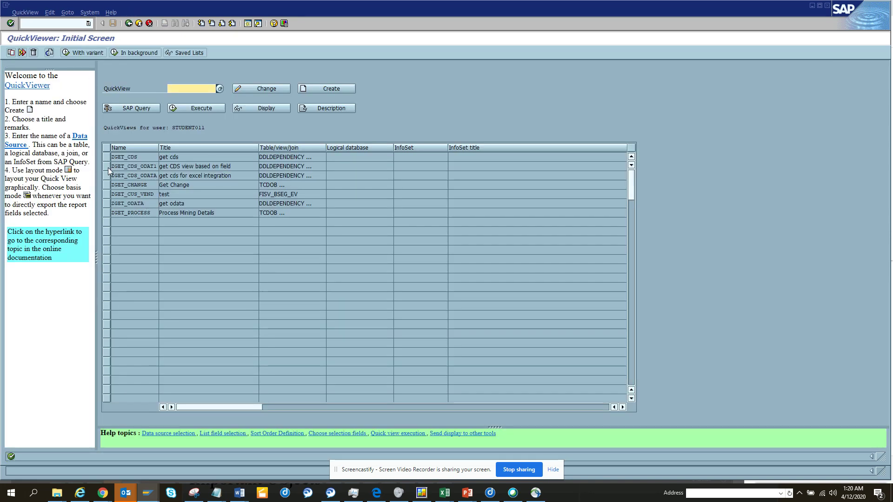
{"action": "left_click", "coordinate": [107, 172]}
{"action": "left_click", "coordinate": [182, 107]}
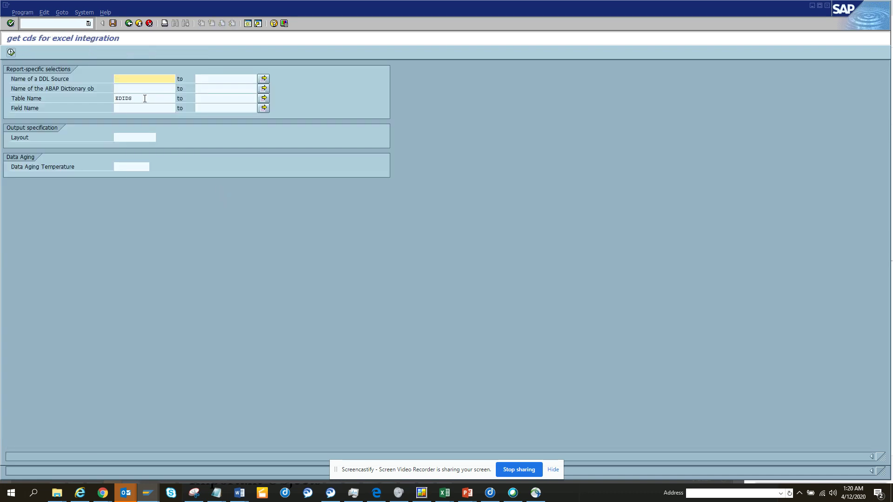
{"action": "left_click", "coordinate": [11, 52]}
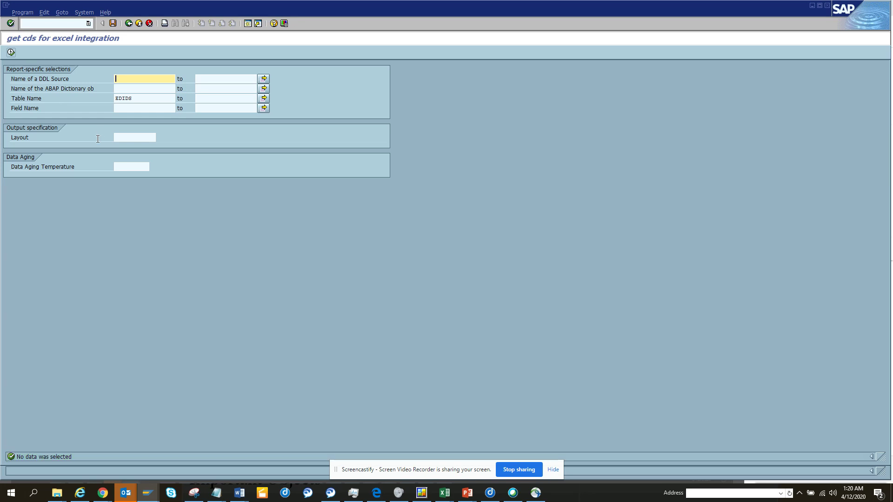
{"action": "left_click", "coordinate": [128, 23]}
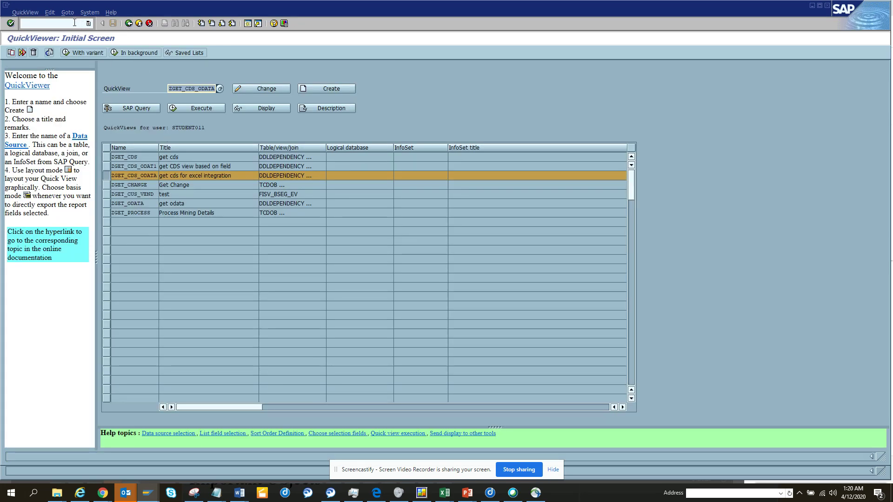
- Run the ZGET_CDS QuickView for EDIDS, which returns no data, then enter /nse16 as the next command
{"action": "left_click", "coordinate": [112, 176]}
{"action": "left_click", "coordinate": [107, 158]}
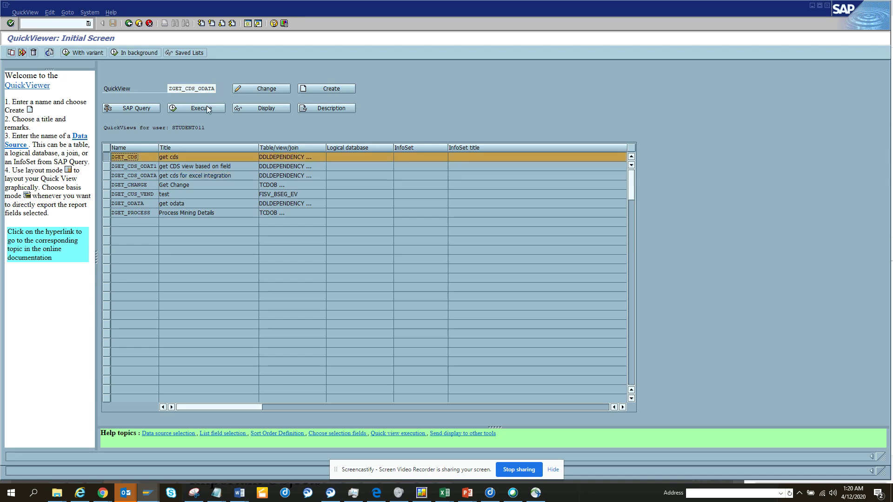
{"action": "left_click", "coordinate": [208, 108]}
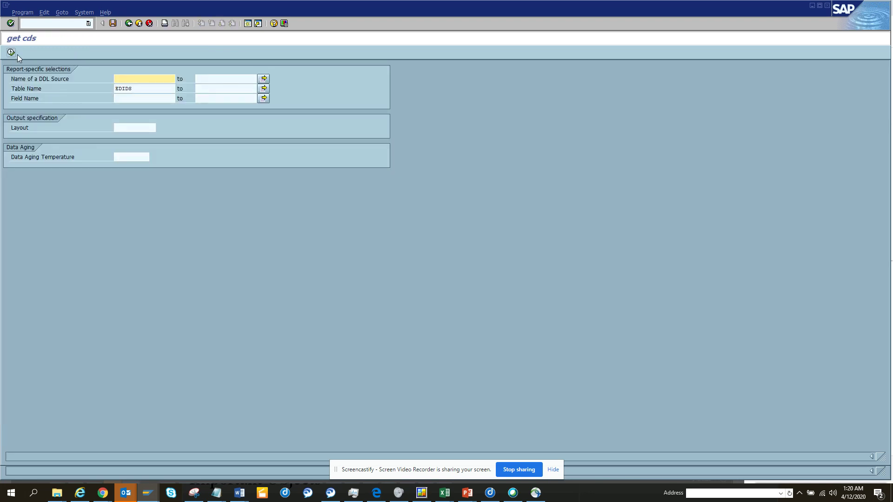
{"action": "left_click", "coordinate": [12, 52]}
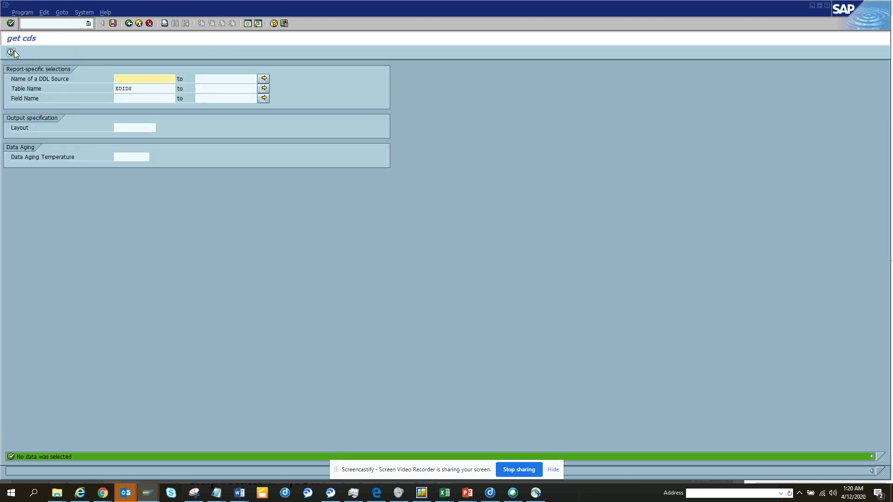
{"action": "left_click", "coordinate": [128, 23]}
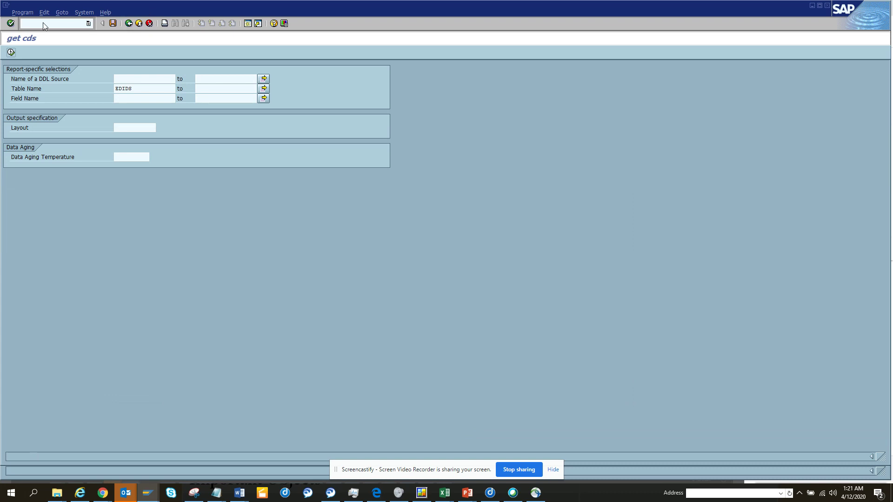
{"action": "left_click", "coordinate": [59, 23]}
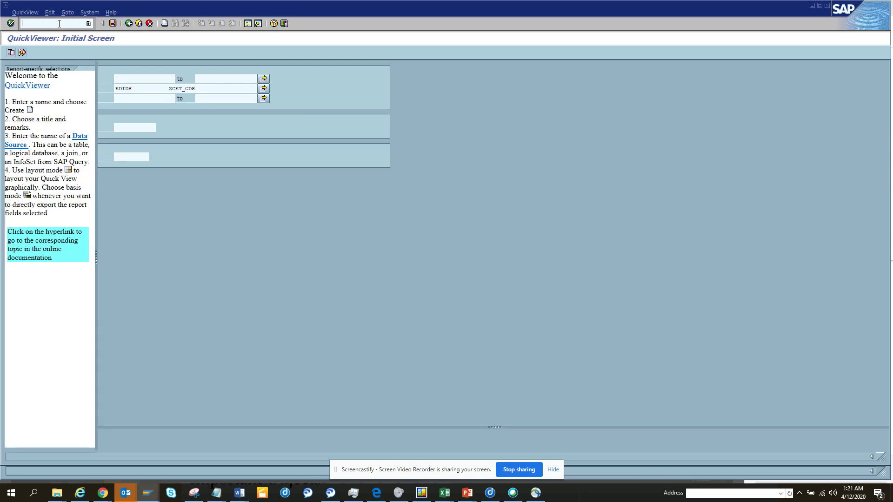
{"action": "type", "text": "/ns"}
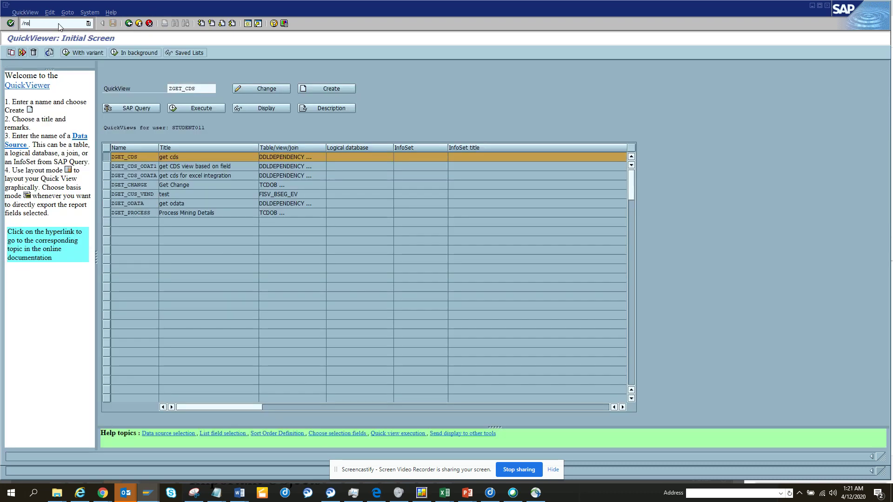
{"action": "type", "text": "e16"}
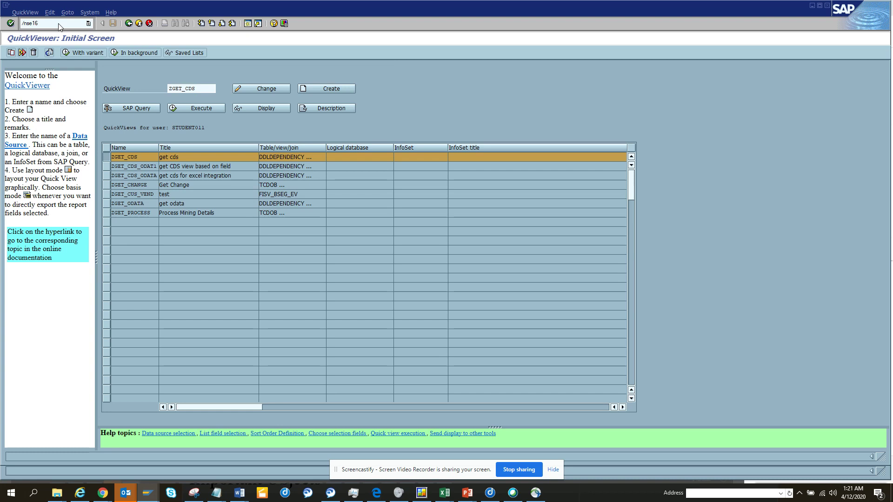
- Browse table EDIDC, listing its first 200 IDoc control records, then go back
{"action": "key", "text": "Return"}
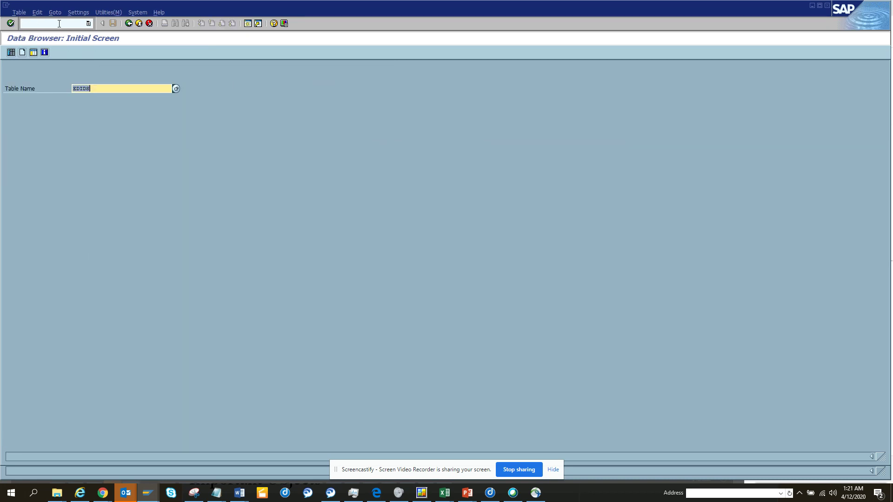
{"action": "type", "text": "edidc"}
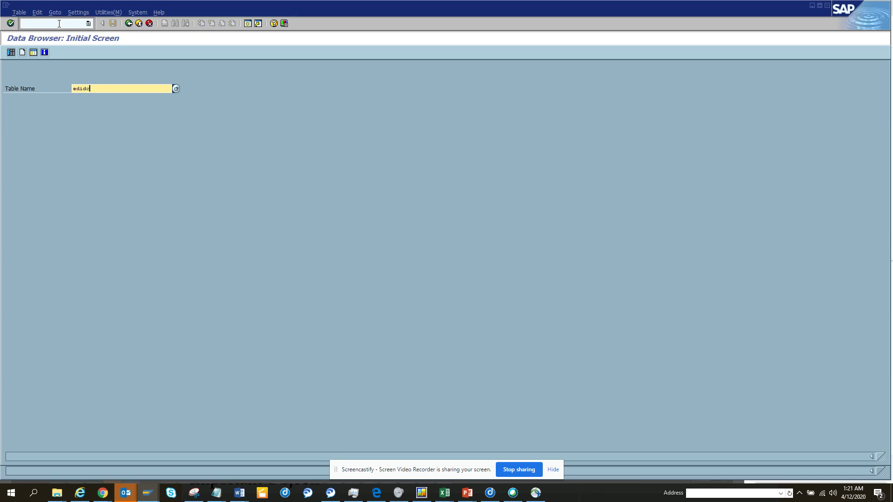
{"action": "key", "text": "Return"}
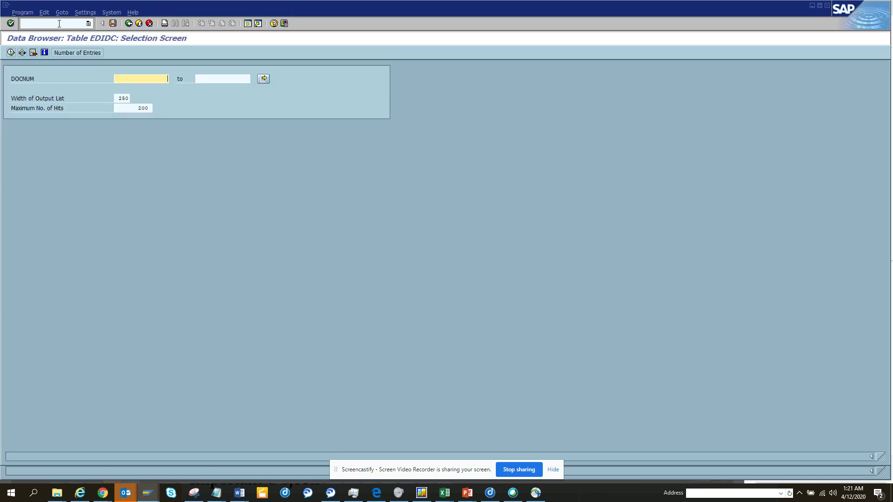
{"action": "left_click", "coordinate": [12, 54]}
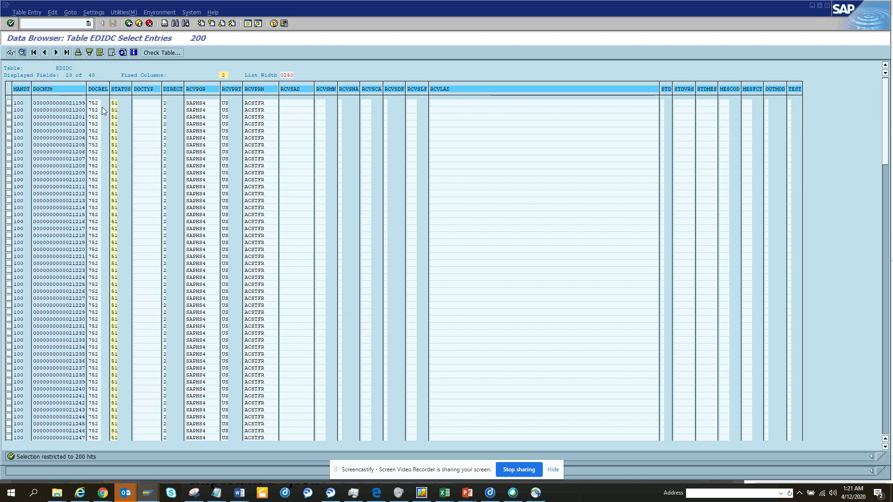
{"action": "left_click", "coordinate": [129, 23]}
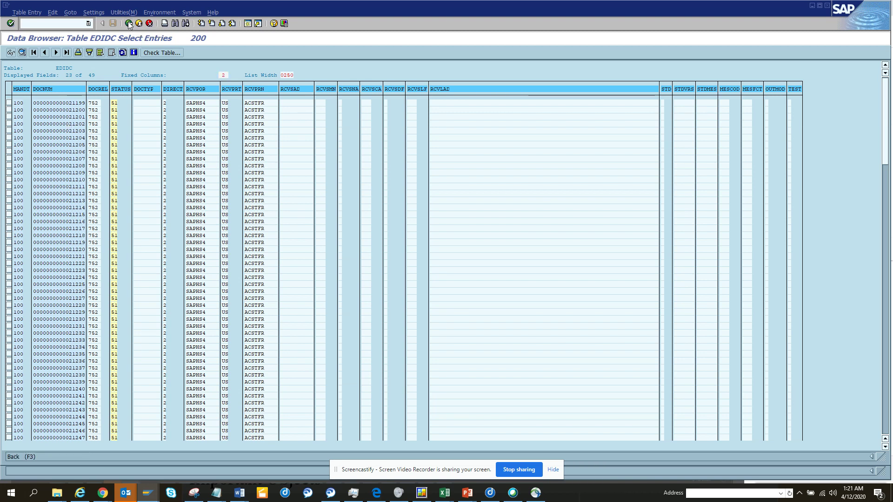
- Try EDIDD, which is rejected as a structure, then list the first 200 EDID4 entries
{"action": "left_click", "coordinate": [129, 24]}
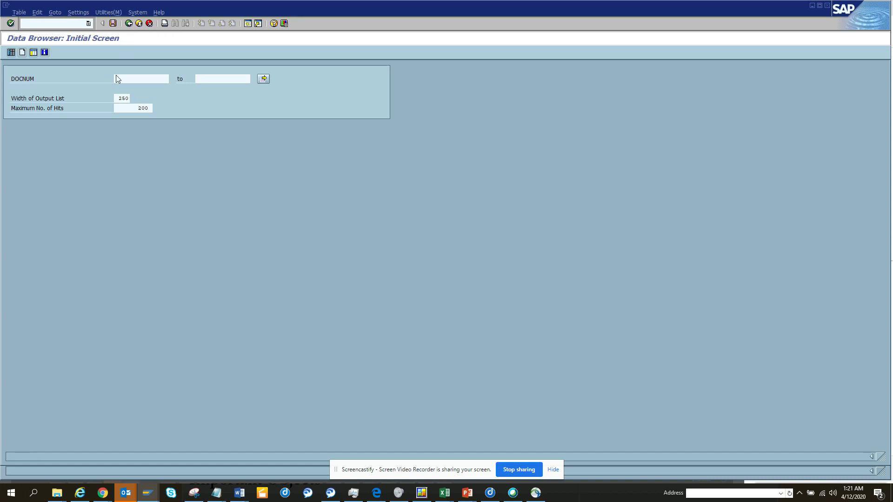
{"action": "left_click", "coordinate": [111, 90]}
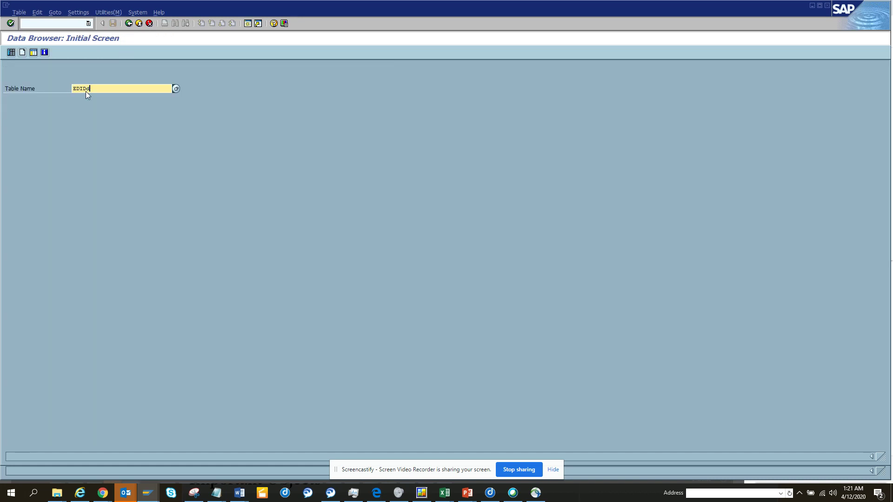
{"action": "key", "text": "Return"}
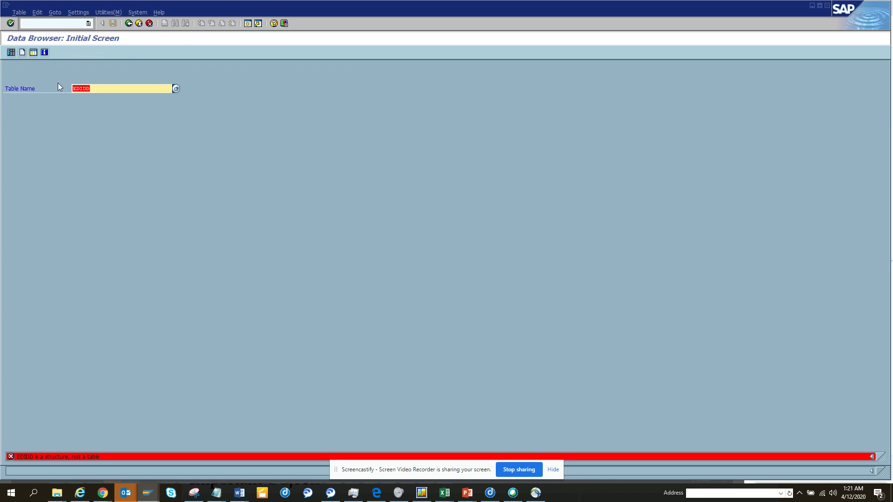
{"action": "left_click", "coordinate": [92, 89]}
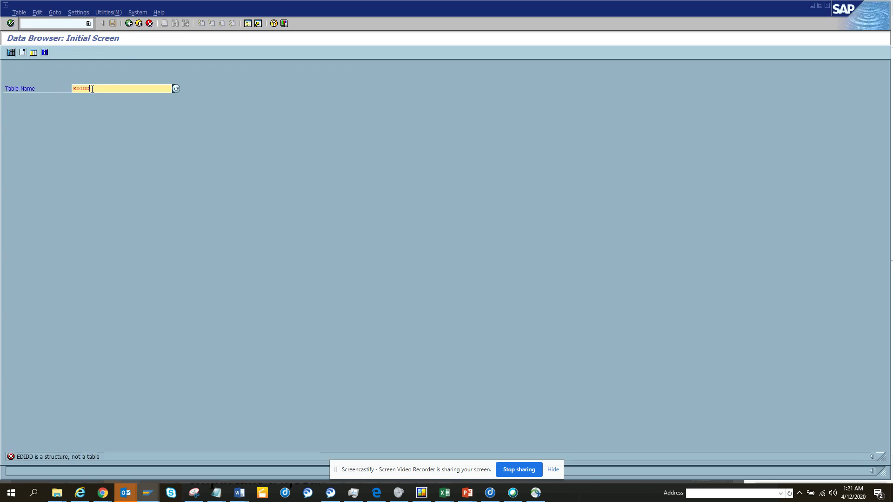
{"action": "key", "text": "BackSpace"}
{"action": "type", "text": "4"}
{"action": "key", "text": "Return"}
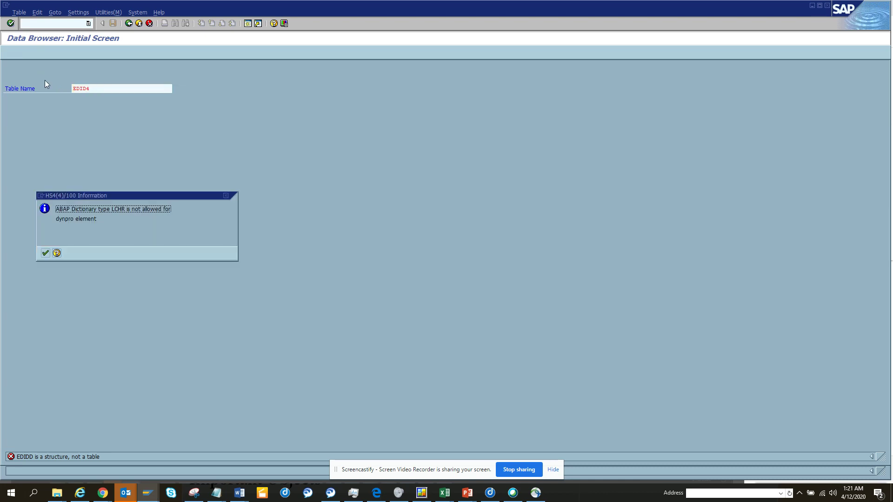
{"action": "key", "text": "Return"}
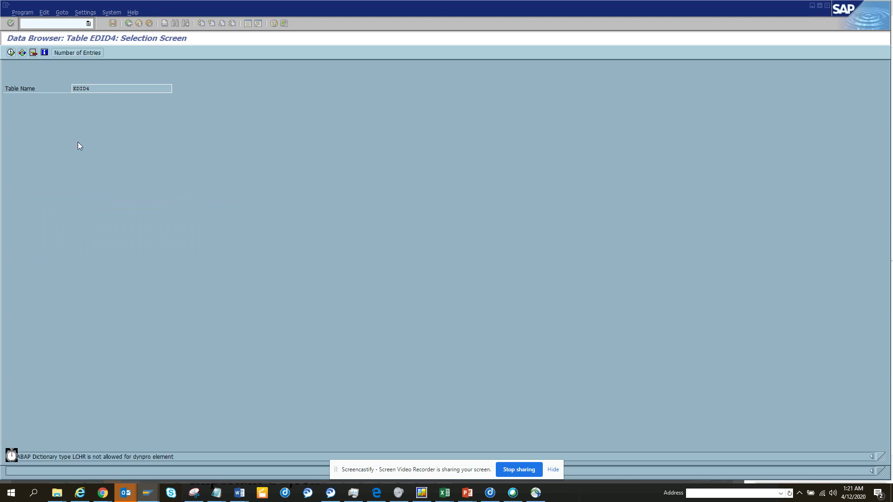
{"action": "left_click", "coordinate": [13, 54]}
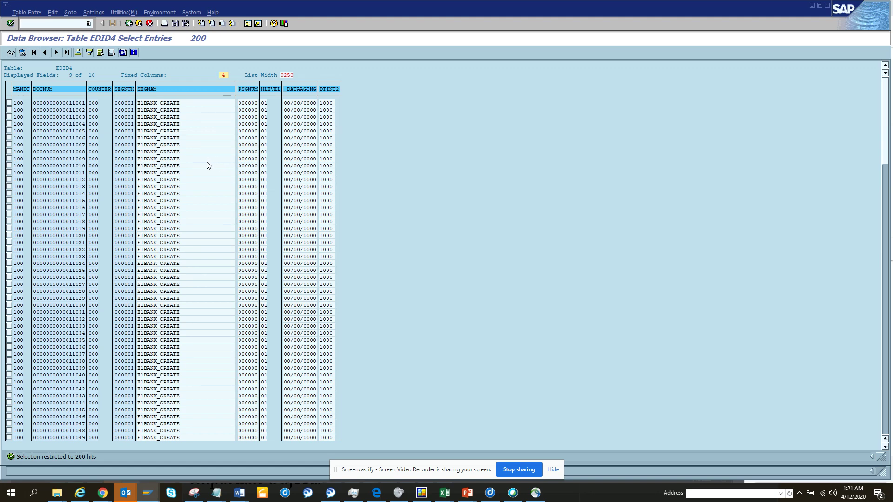
- Open the single-record display of the EDID4 row for document 11009 (E1BANK_CREATE)
{"action": "left_click", "coordinate": [181, 159]}
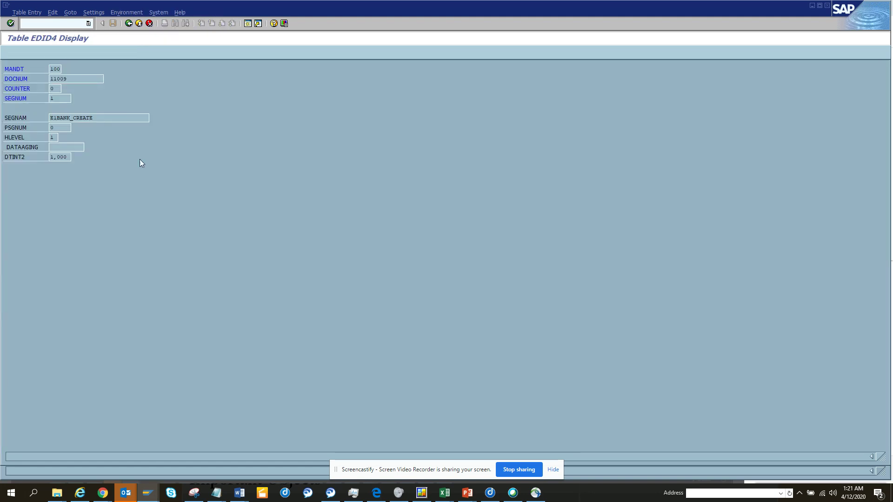